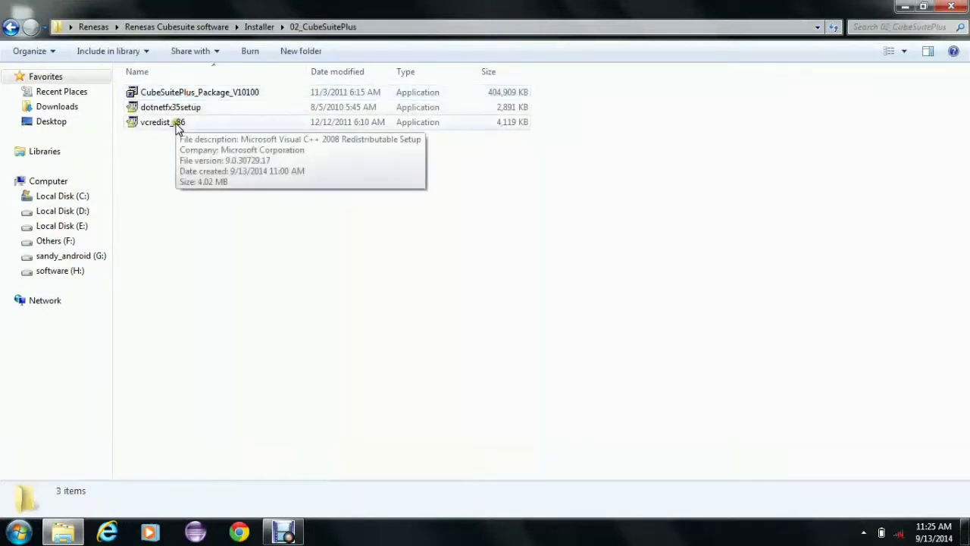
Step: Install the Microsoft Visual C++ 2008 Redistributable from vcredist_x86, accepting its license terms, and finish its setup wizard
click(193, 110)
double_click(192, 110)
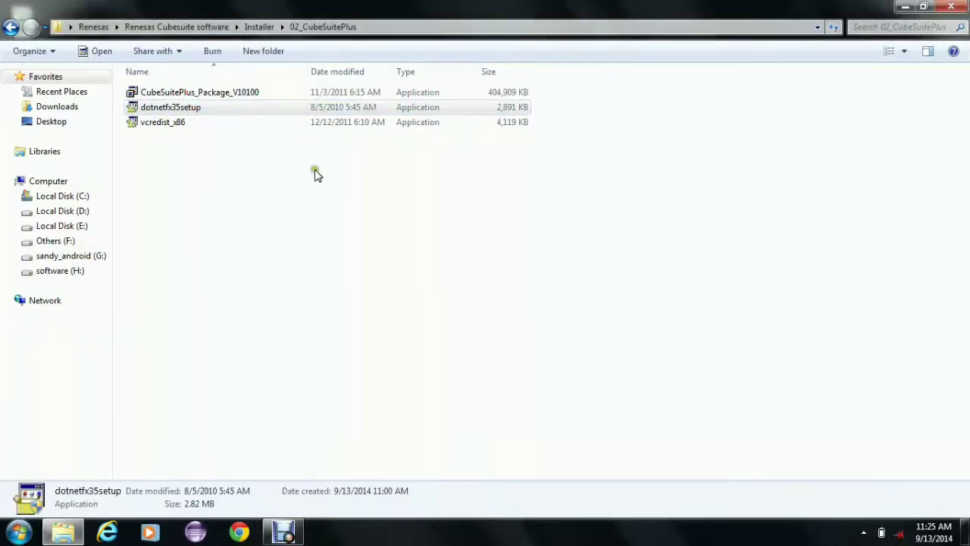
mouse_move(136, 124)
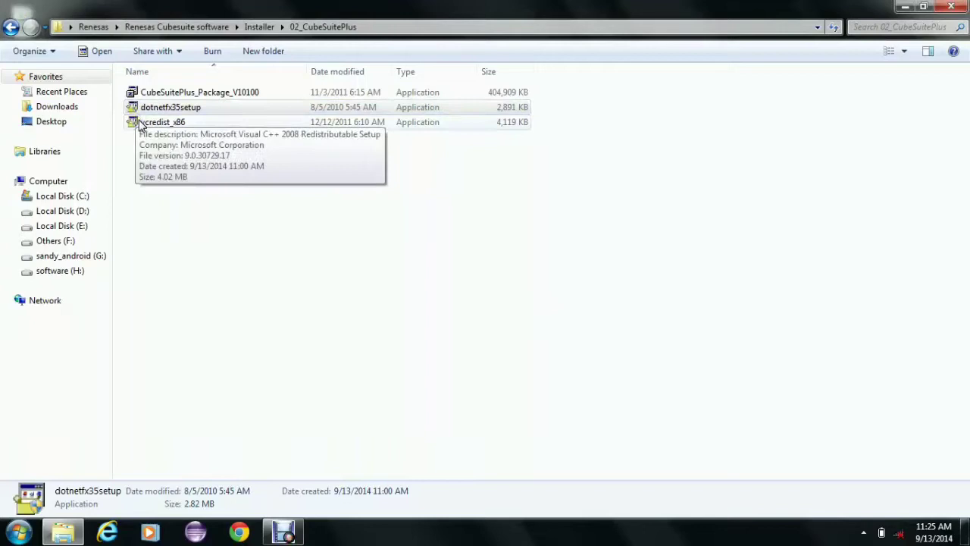
double_click(138, 123)
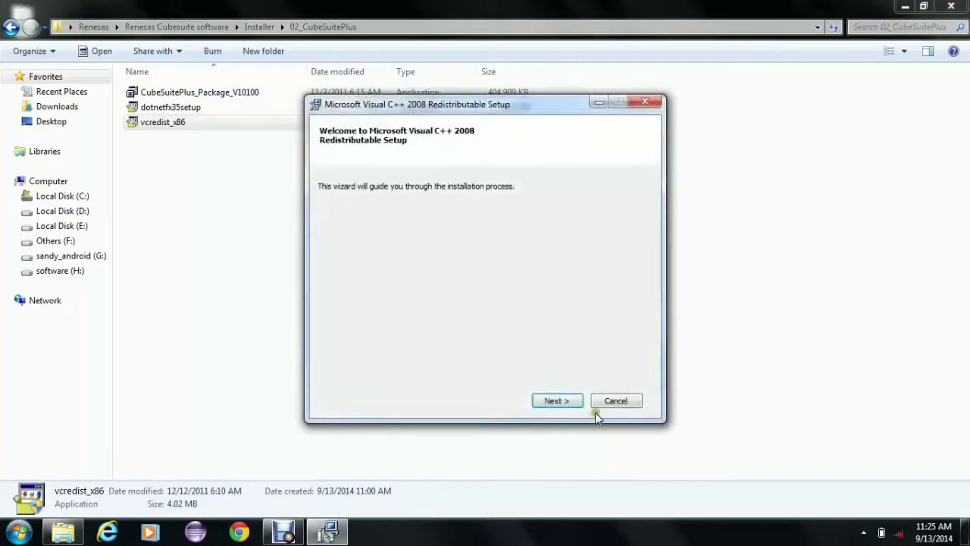
click(572, 402)
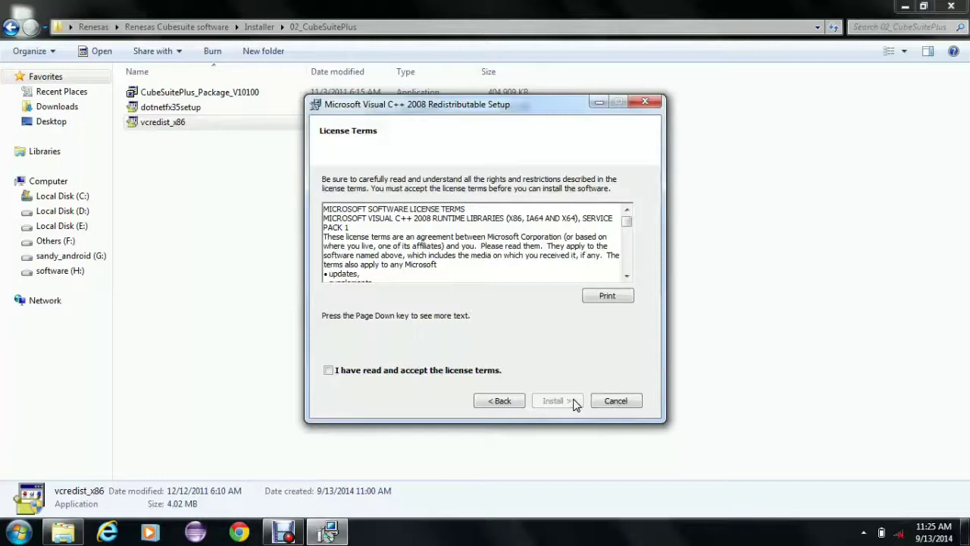
click(330, 371)
click(542, 400)
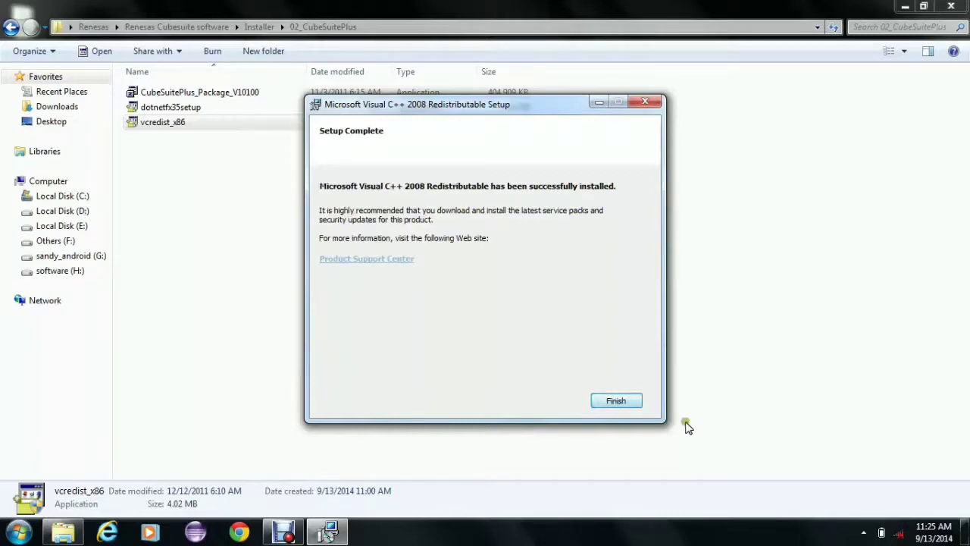
click(616, 400)
drag(633, 400, 336, 210)
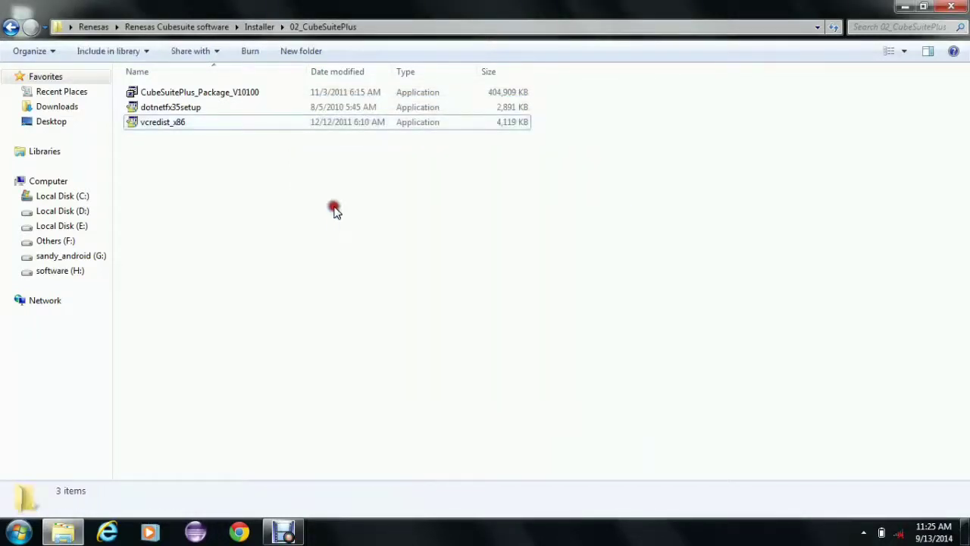
Step: Run CubeSuitePlus_Package_V10100 and begin the CubeSuite+ setup from its Readme First page
double_click(222, 94)
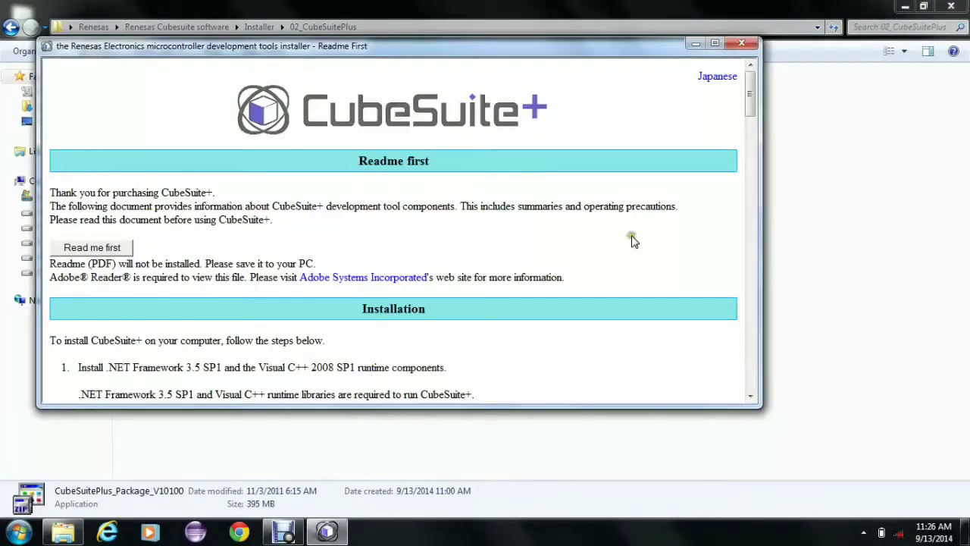
drag(750, 399, 750, 399)
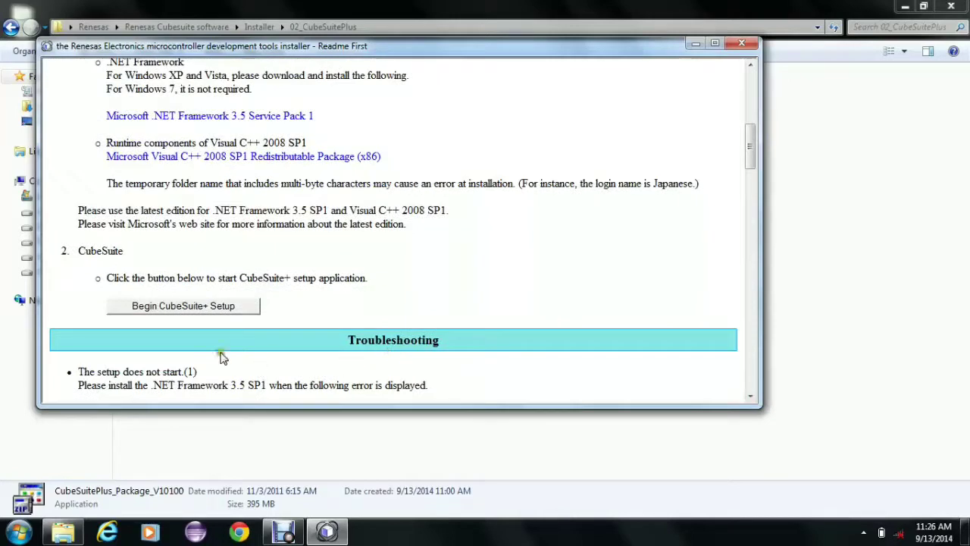
click(206, 308)
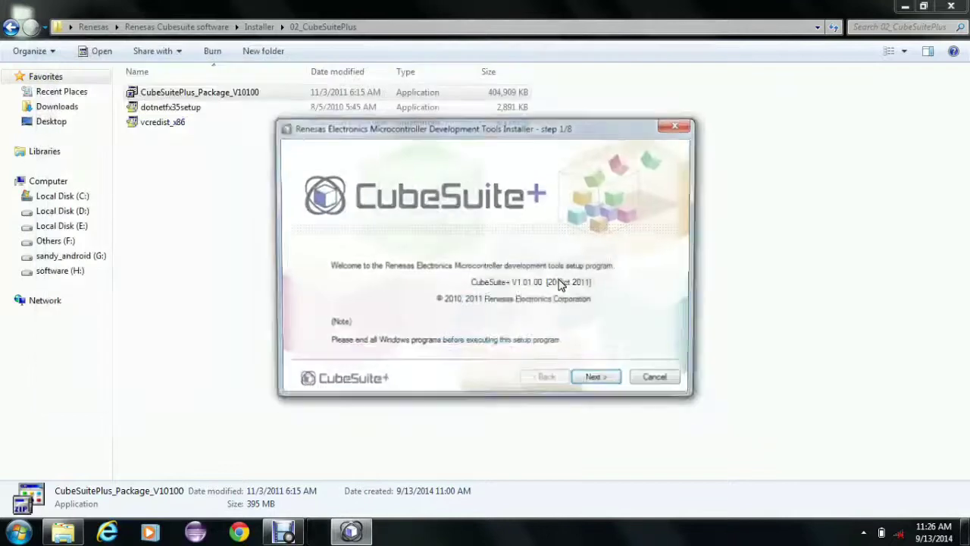
Step: Accept the CubeSuite+ license agreement and start installing with all preselected tools and the default location, without registering a license key
click(596, 381)
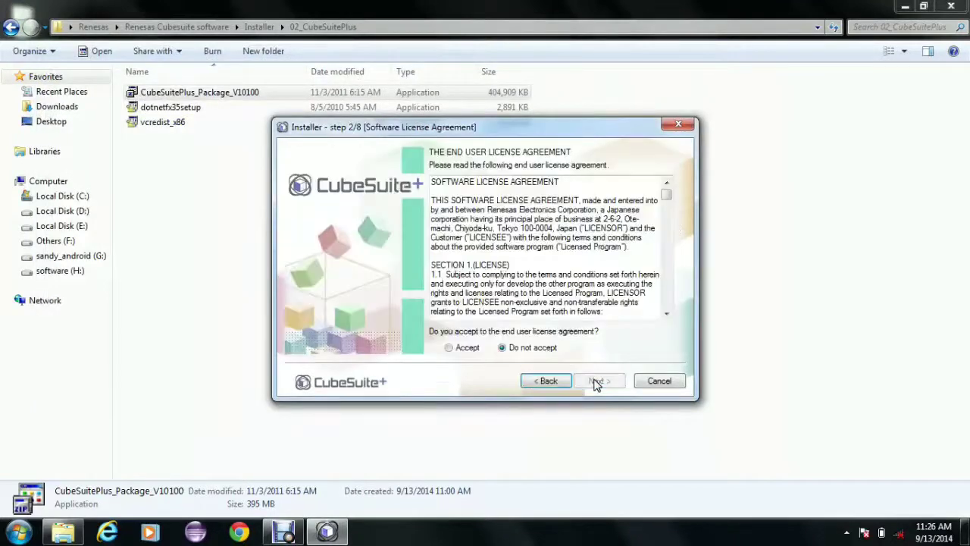
click(449, 347)
click(595, 381)
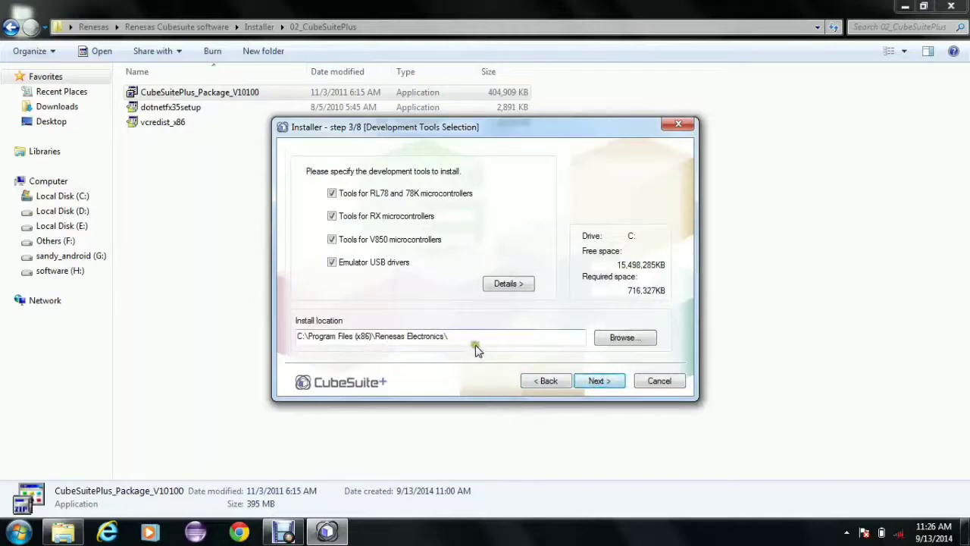
click(586, 383)
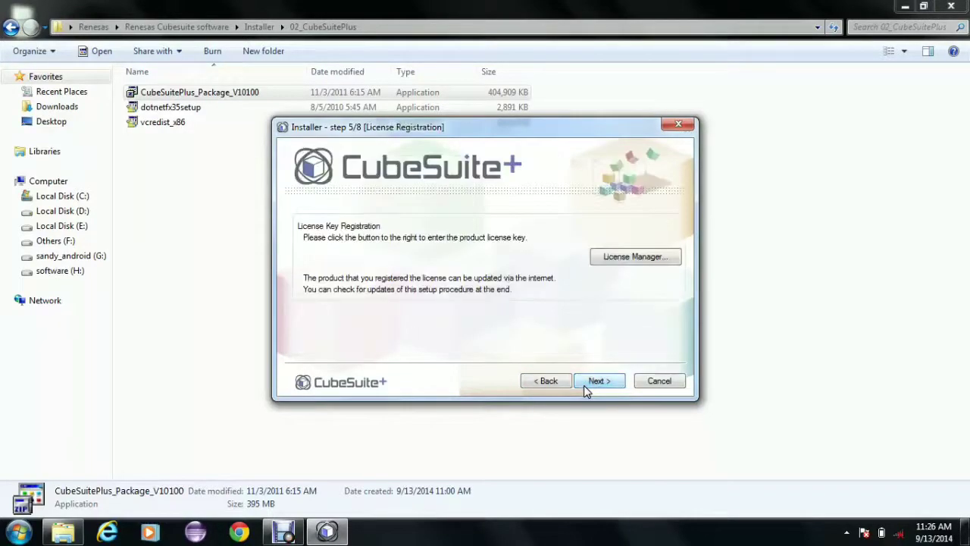
click(584, 385)
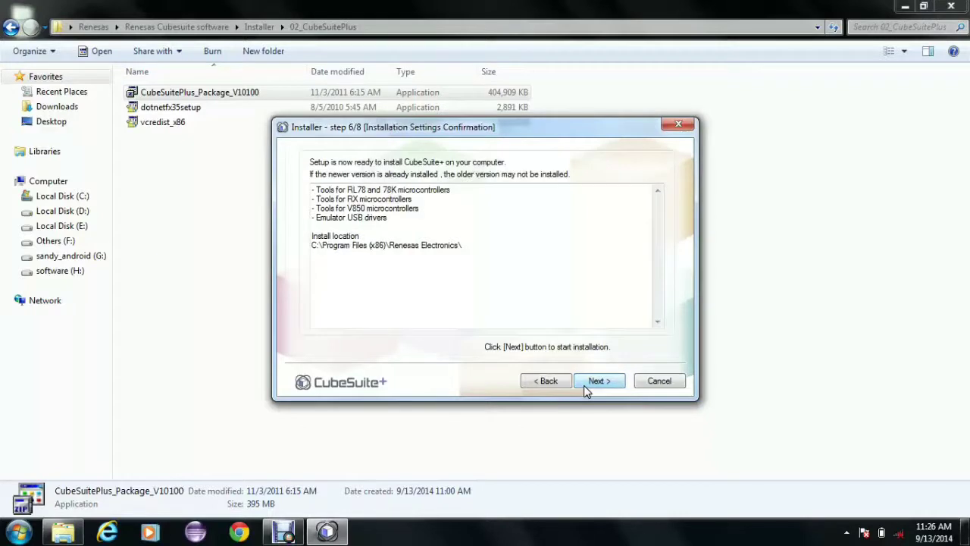
click(583, 385)
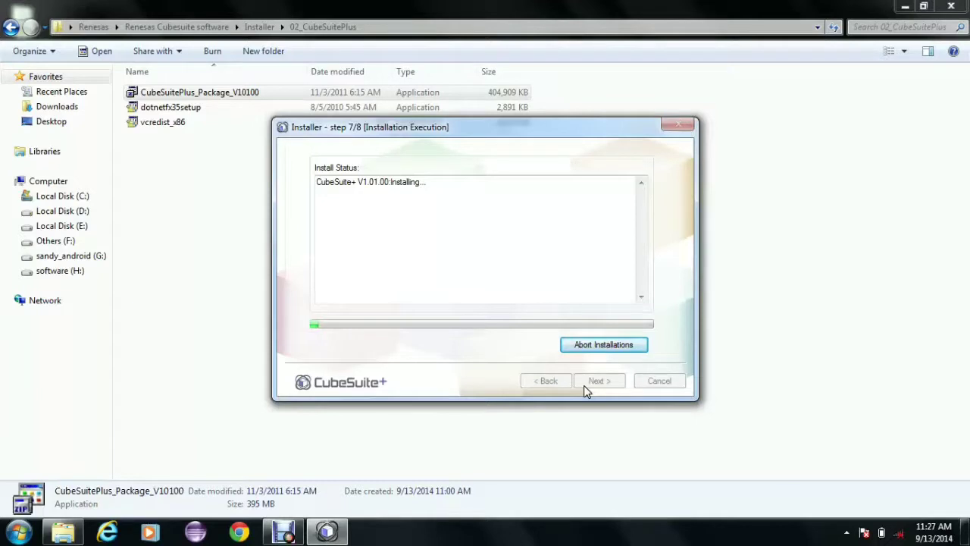
click(280, 529)
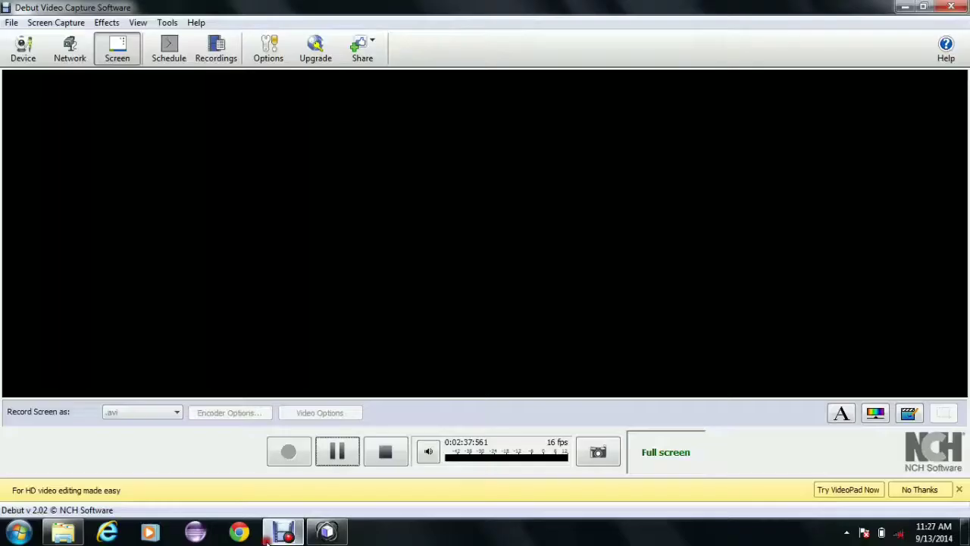
click(337, 451)
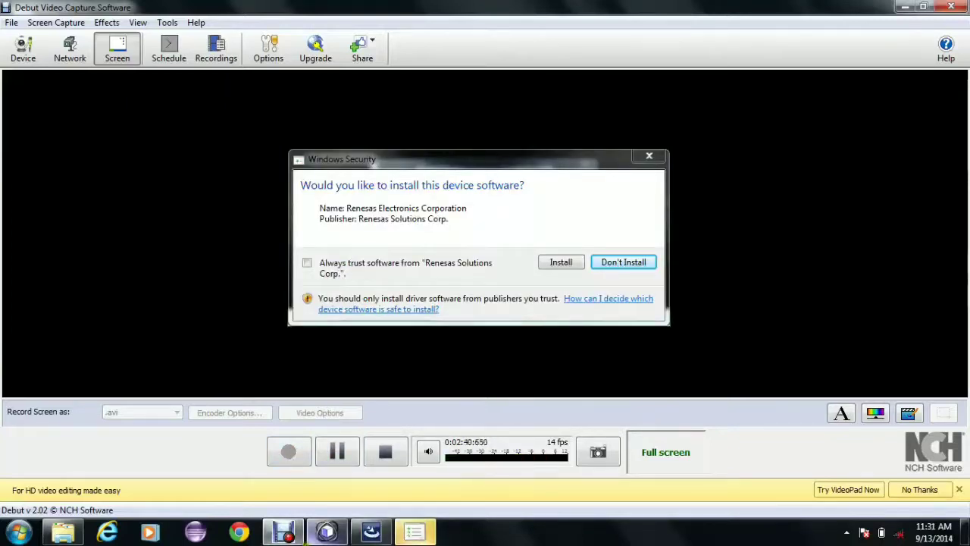
mouse_move(292, 535)
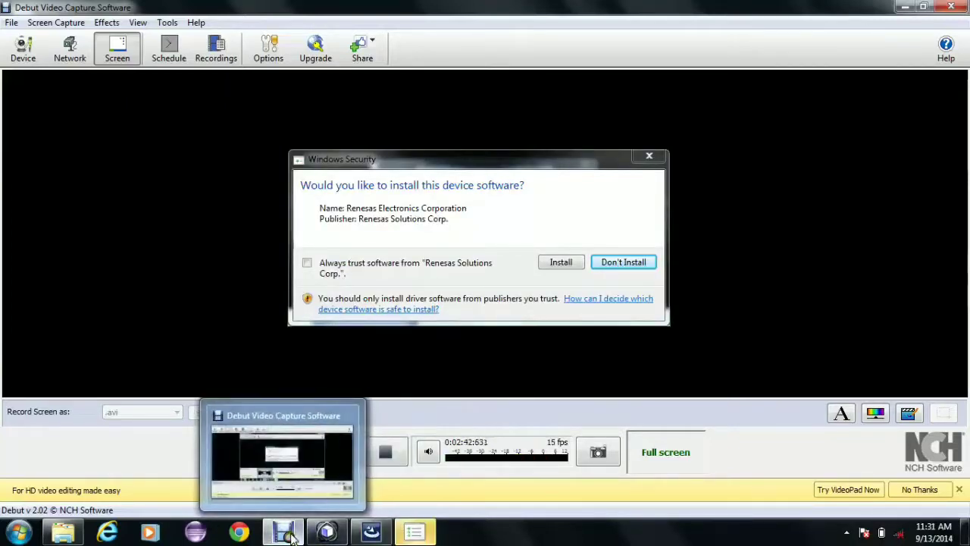
click(911, 6)
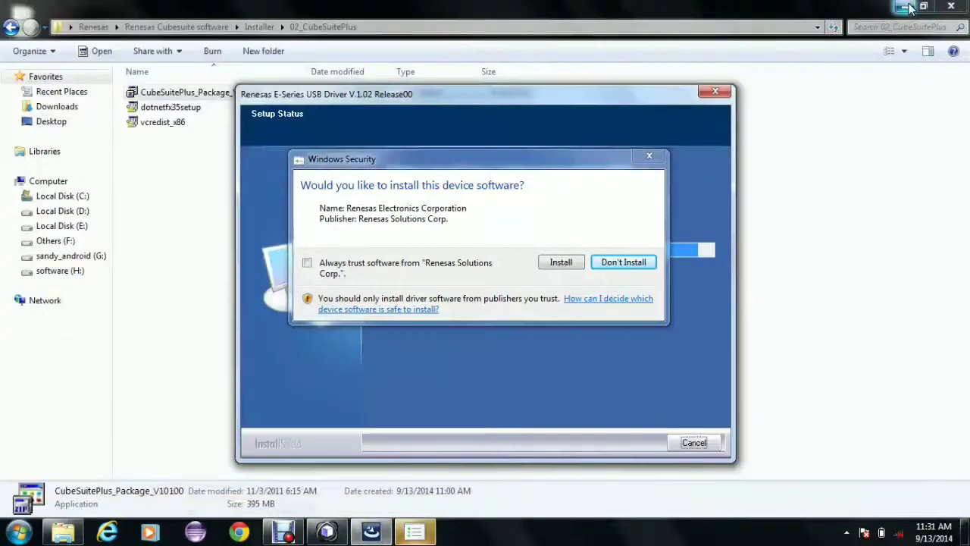
Step: Allow installation of the device software published by Renesas Solutions Corp. and by Renesas Electronics Corporation
click(561, 264)
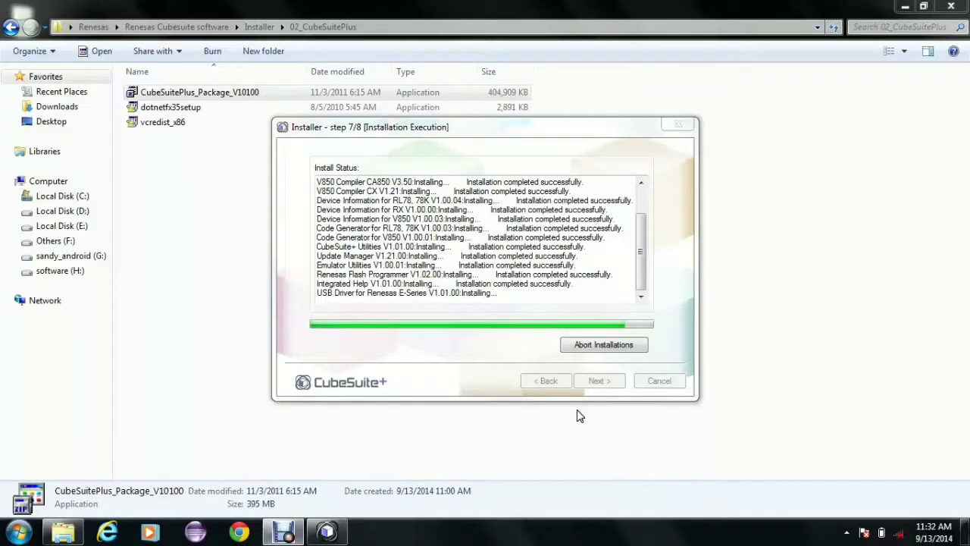
click(287, 534)
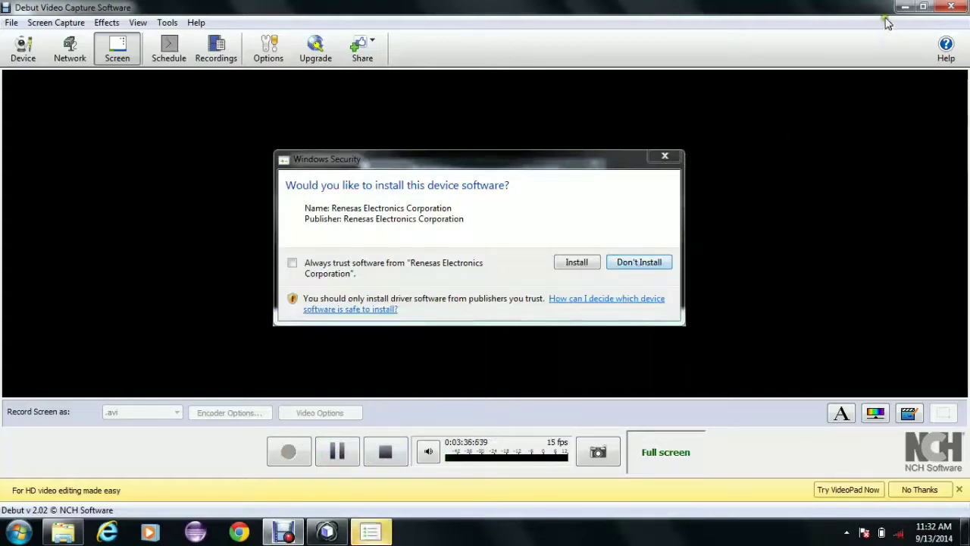
click(909, 7)
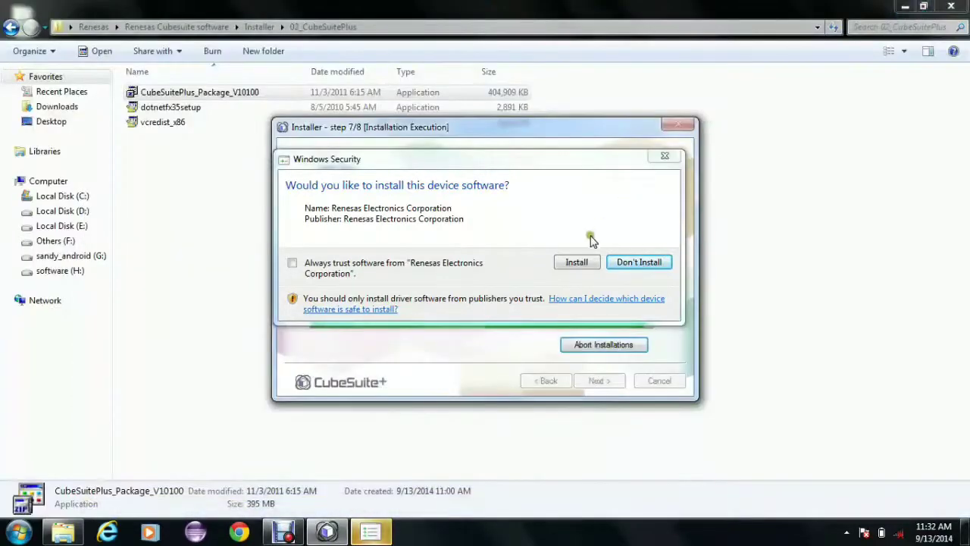
click(574, 265)
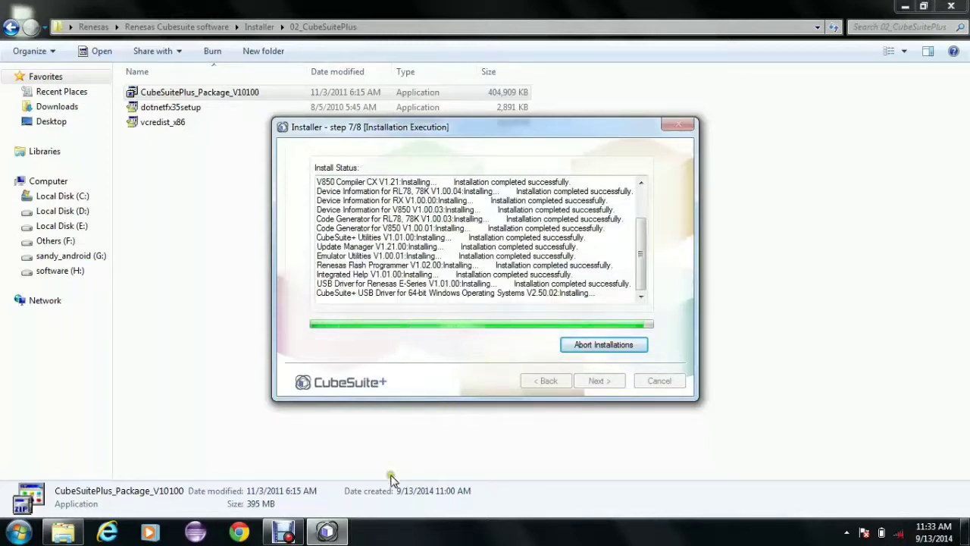
mouse_move(287, 535)
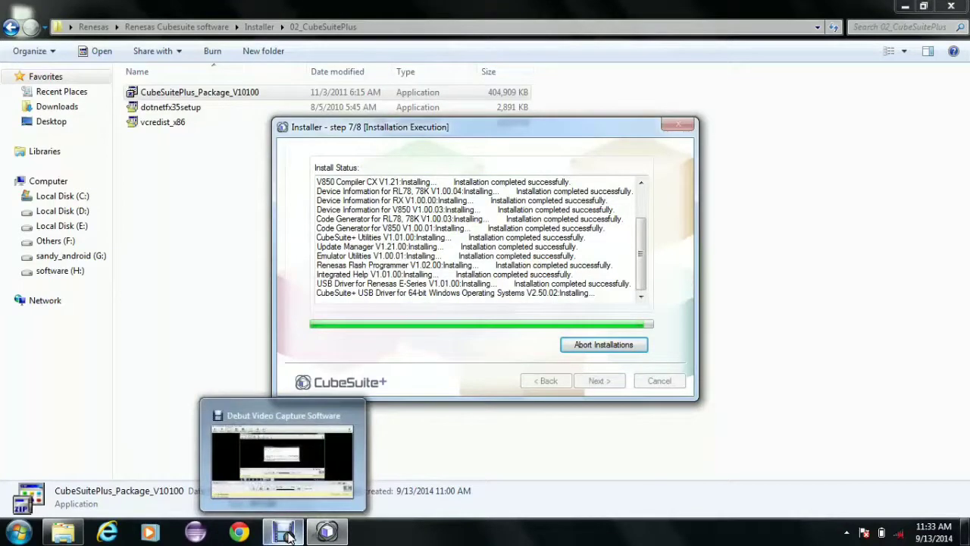
click(287, 535)
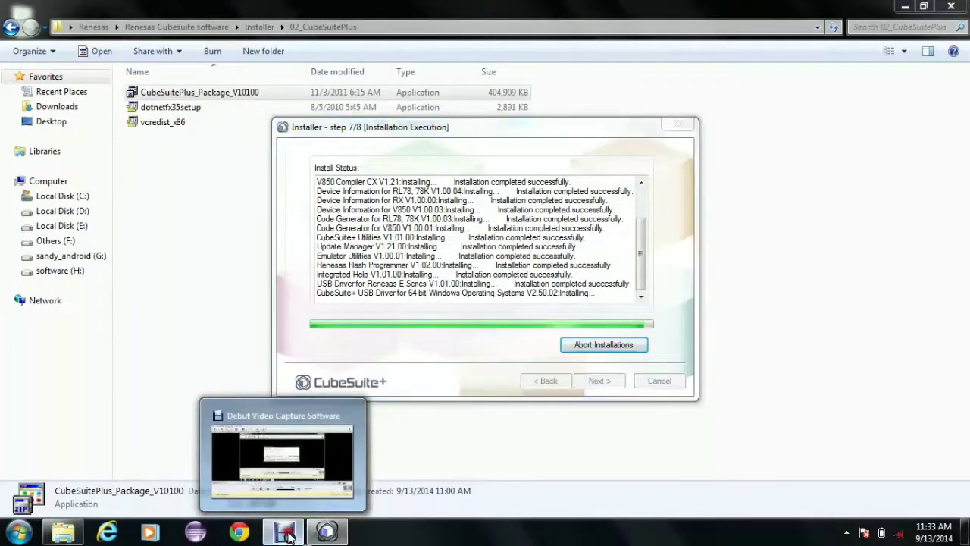
click(342, 461)
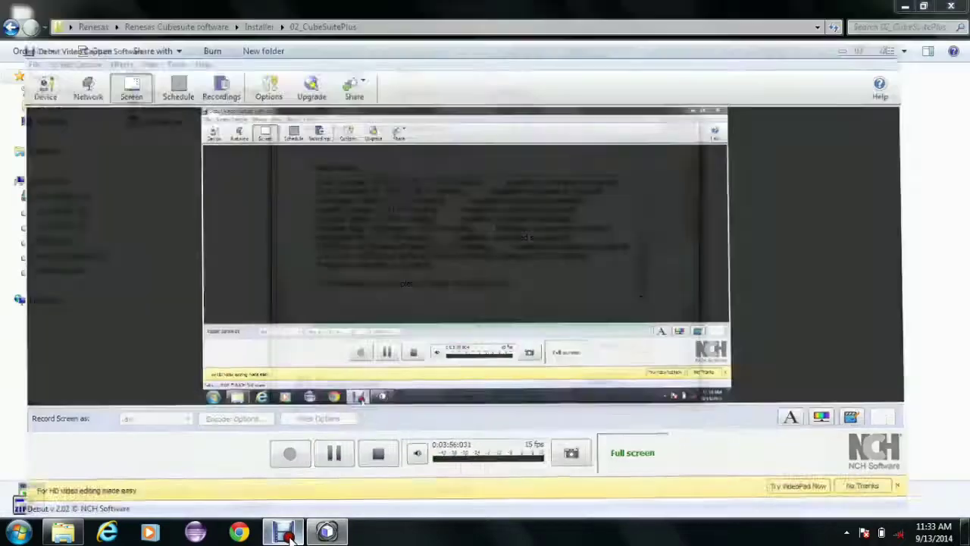
click(287, 533)
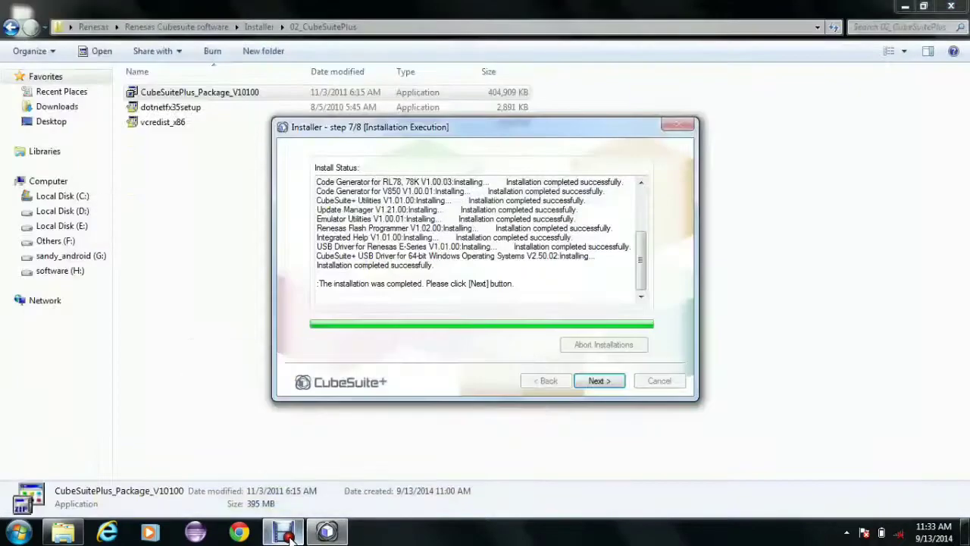
Step: Complete and exit the CubeSuite+ installer, and close the 02_CubeSuitePlus folder window
click(587, 383)
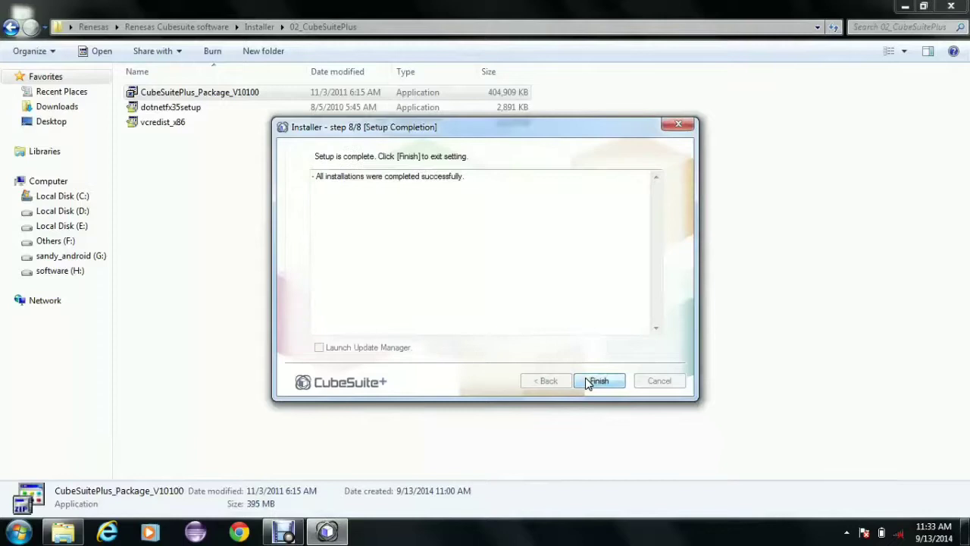
click(587, 383)
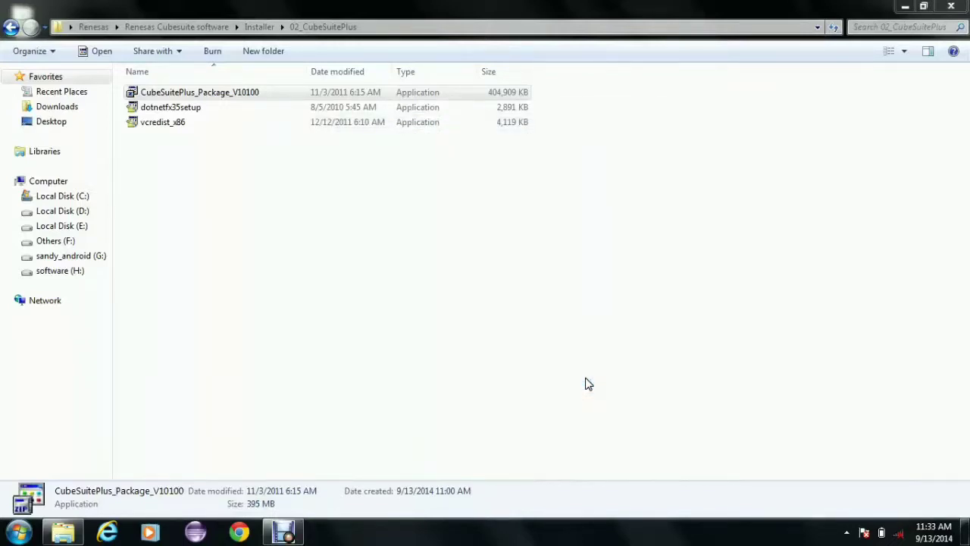
click(951, 6)
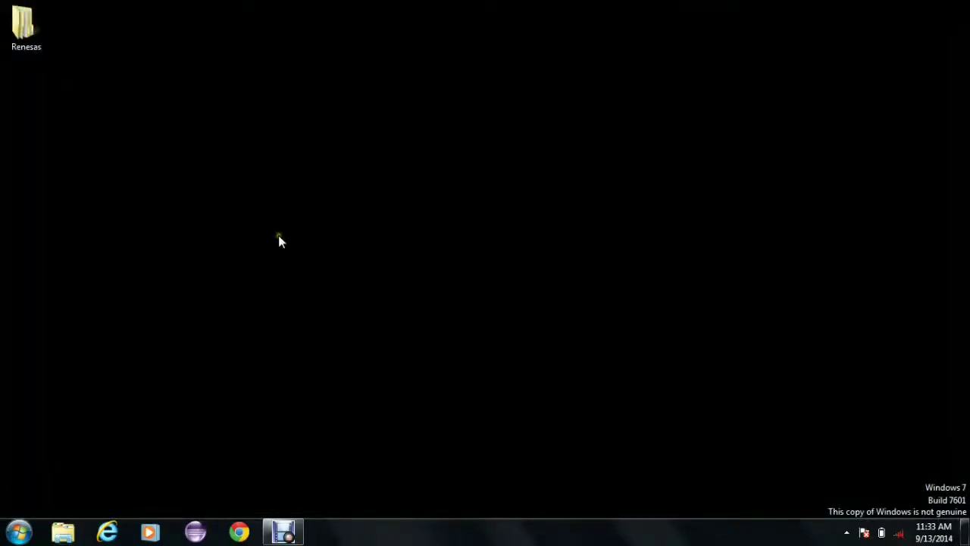
Step: Launch the installed CubeSuite+ application and dismiss its One Point Advice dialog
click(19, 533)
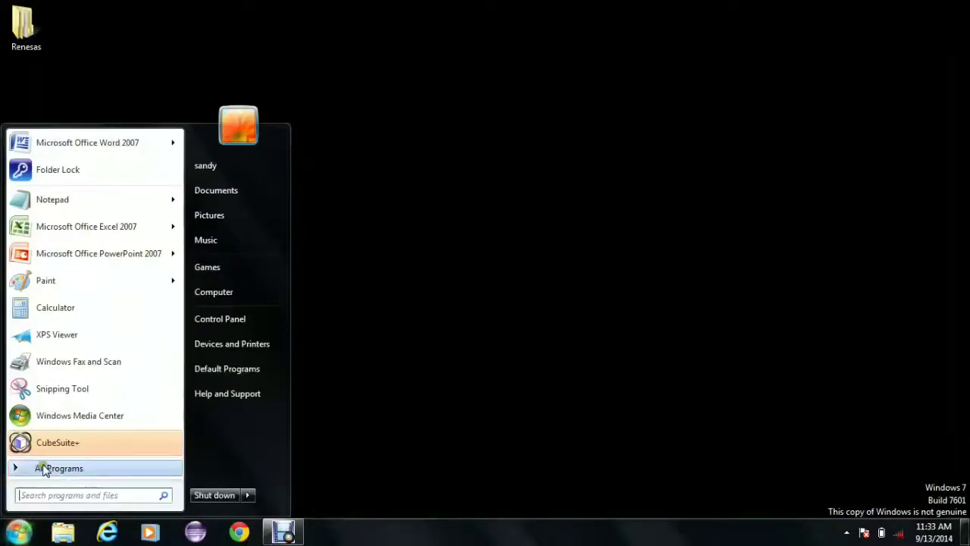
right_click(84, 452)
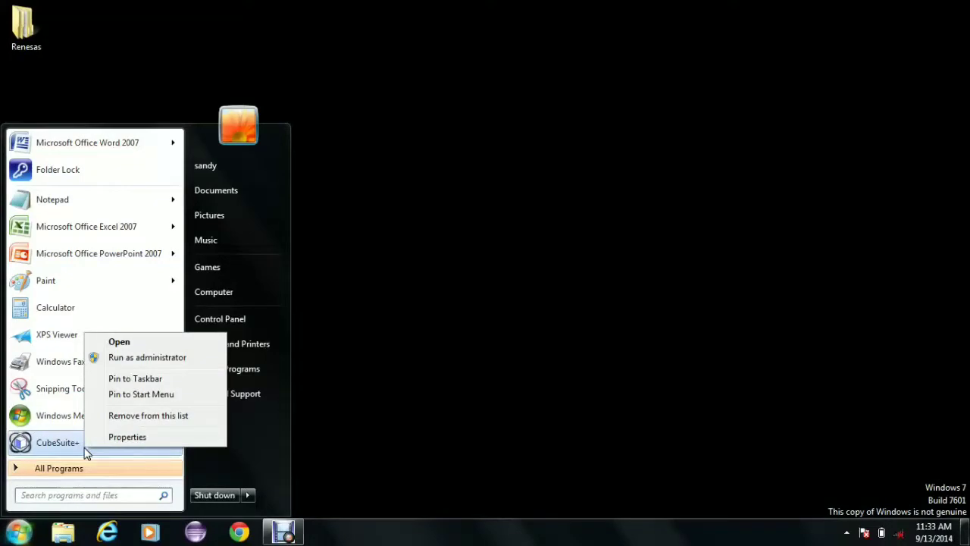
click(84, 452)
click(84, 452)
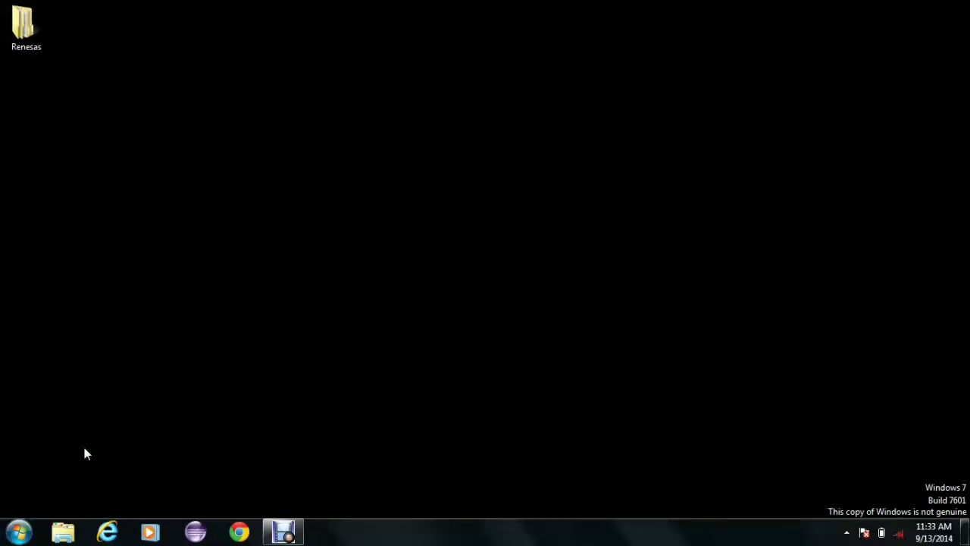
click(21, 532)
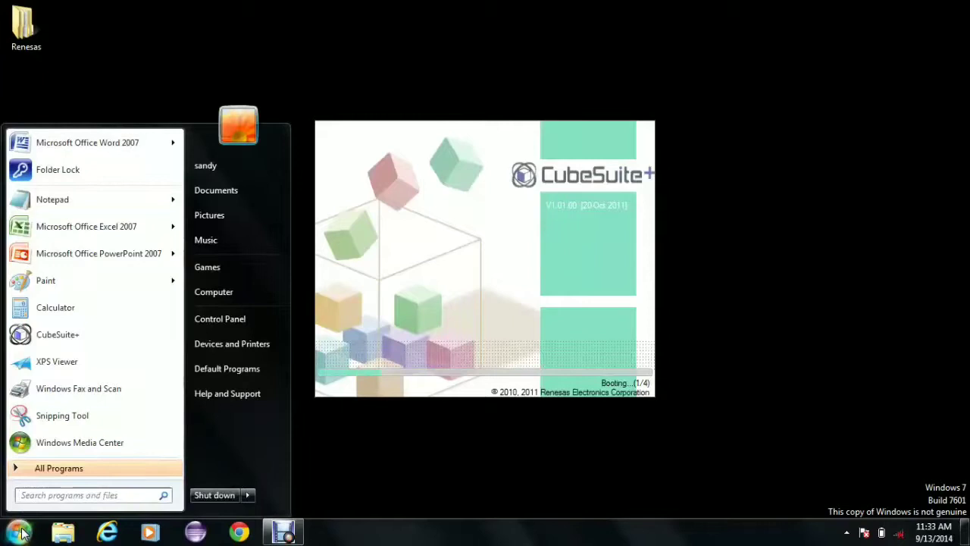
click(406, 425)
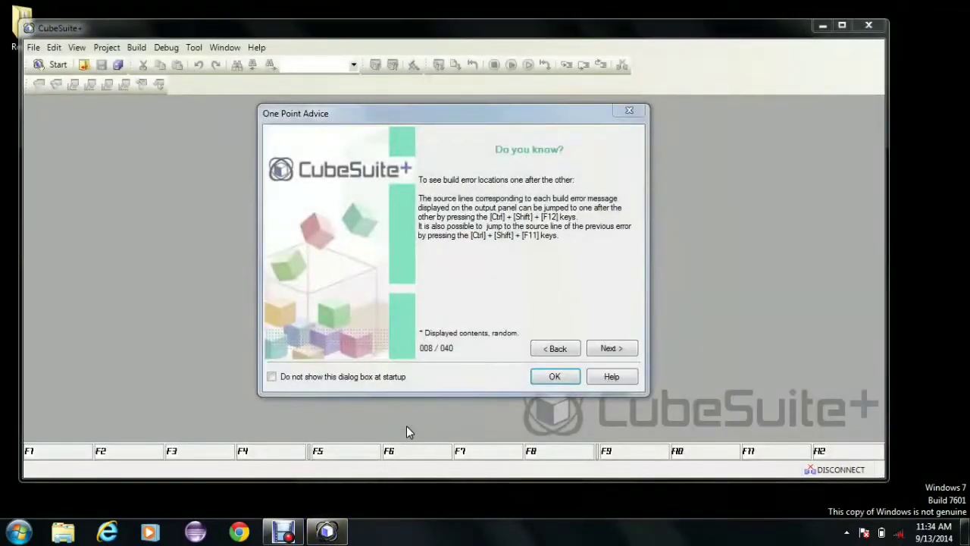
click(568, 385)
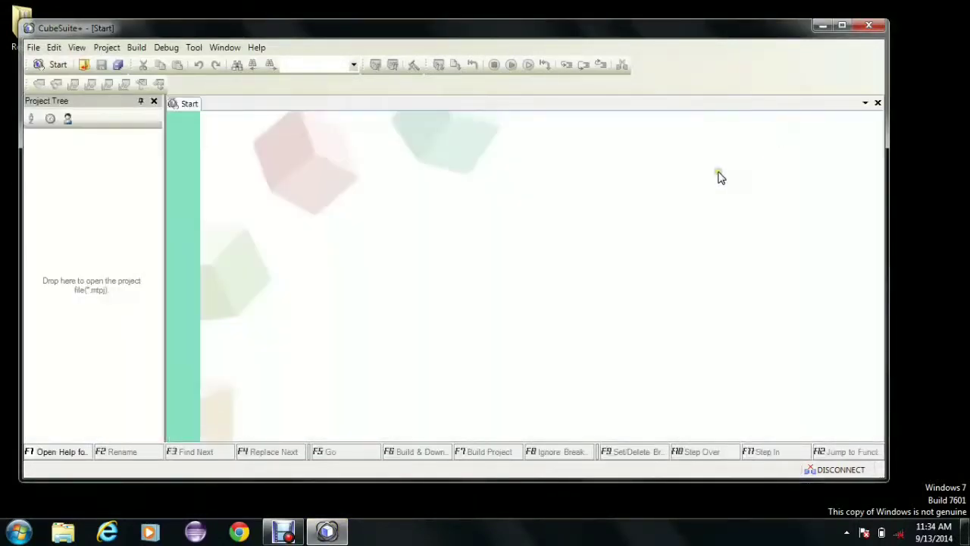
Step: Close the CubeSuite+ application to return to the desktop
click(871, 28)
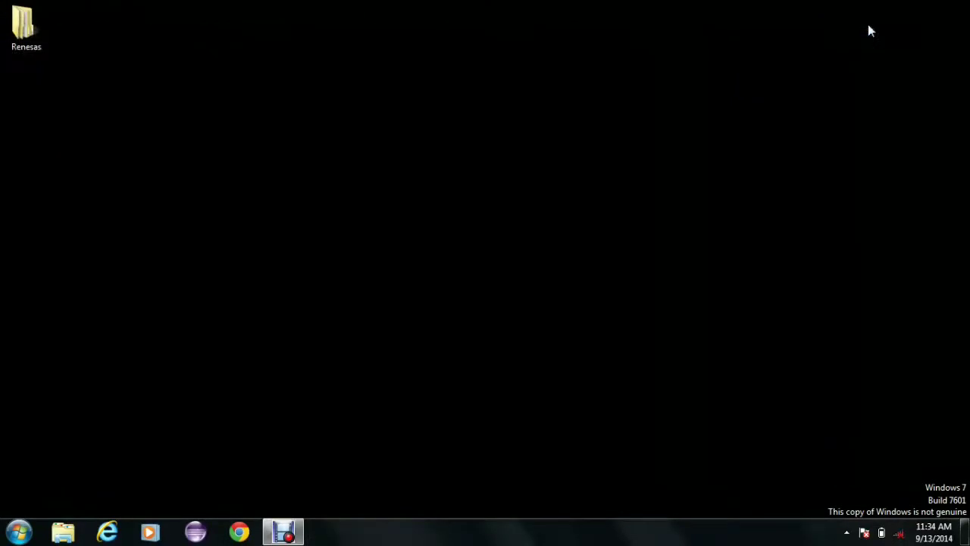
click(18, 530)
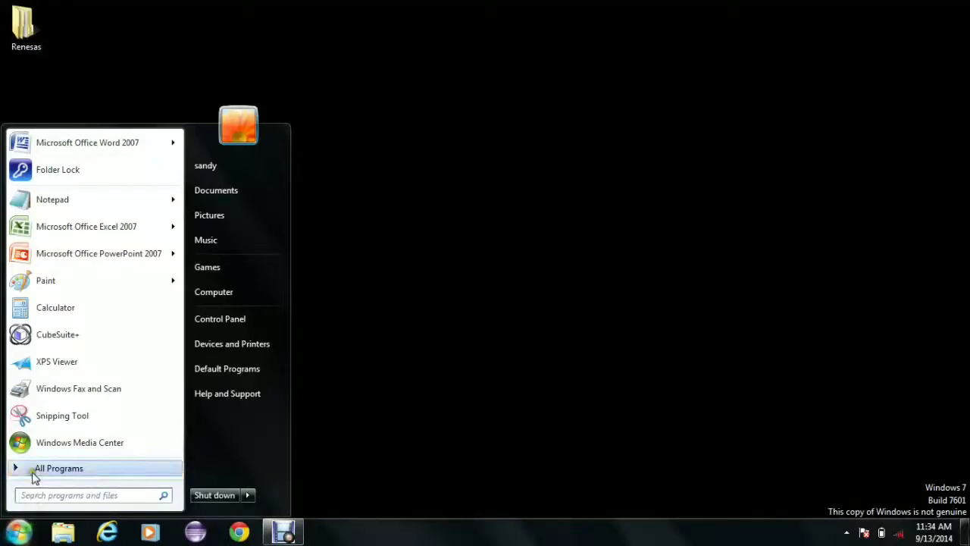
click(40, 469)
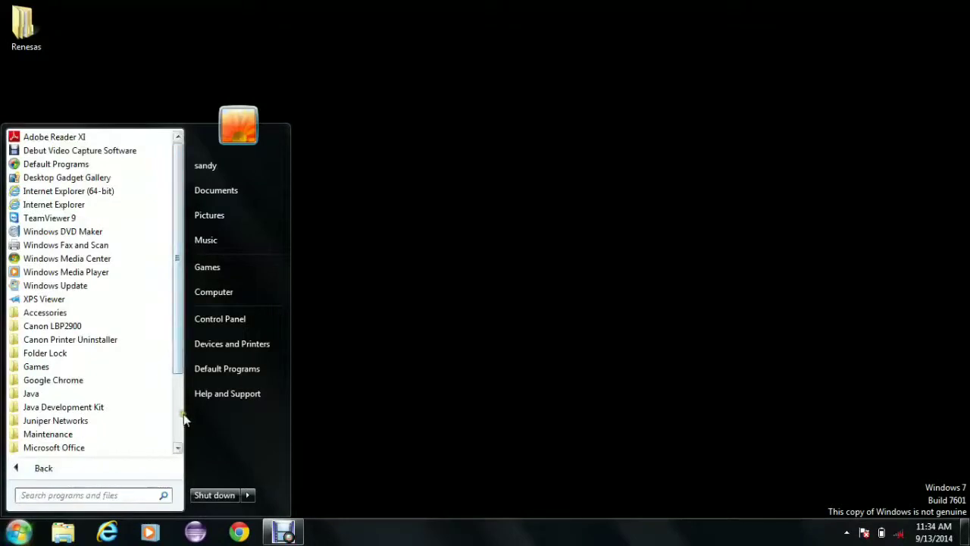
click(378, 377)
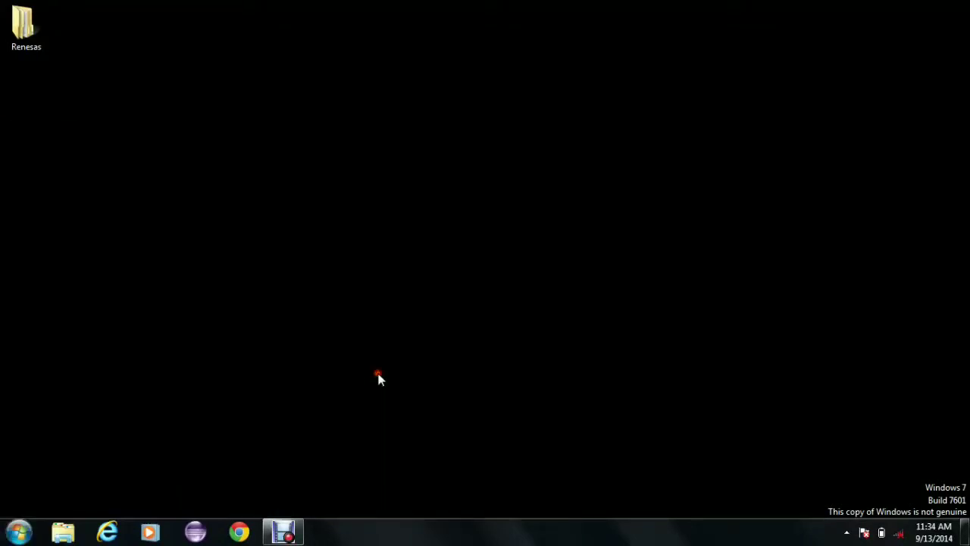
Step: Create a CubeSuite+ shortcut on the desktop from its entry among the recently used programs, and deselect it
click(19, 532)
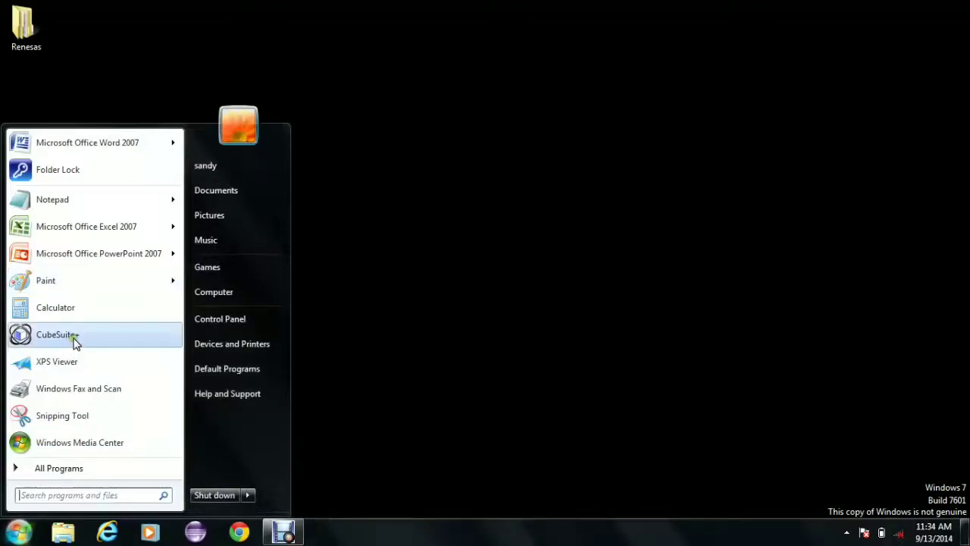
right_click(75, 343)
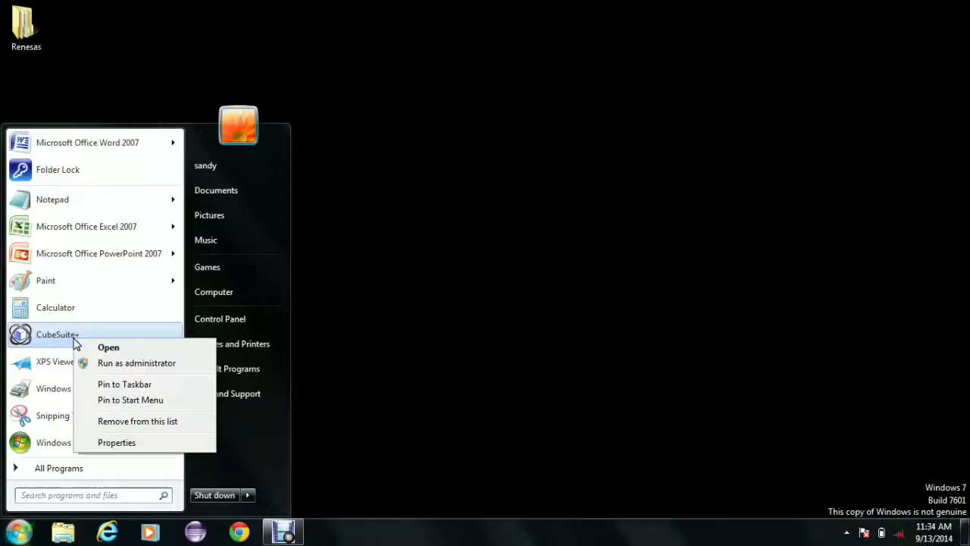
right_click(75, 343)
key(Escape)
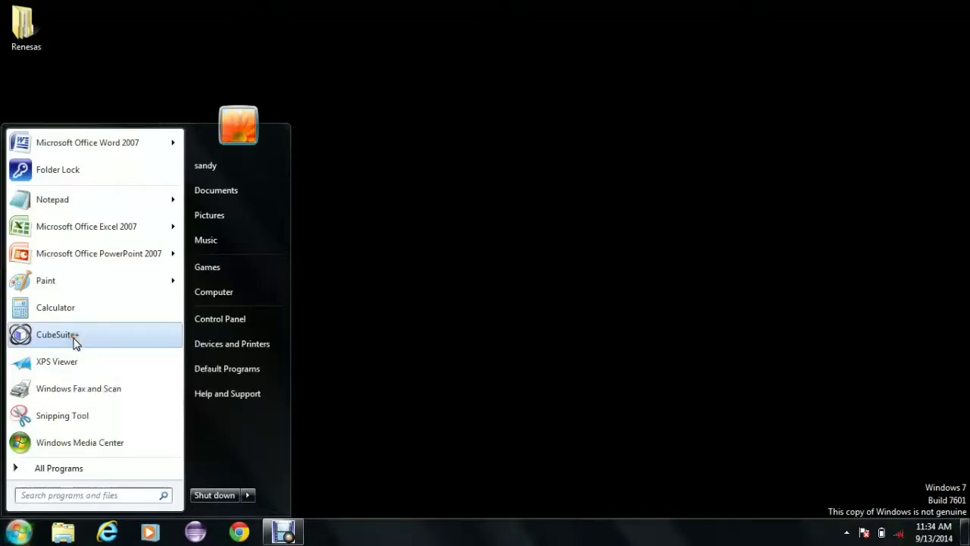
drag(75, 343, 397, 133)
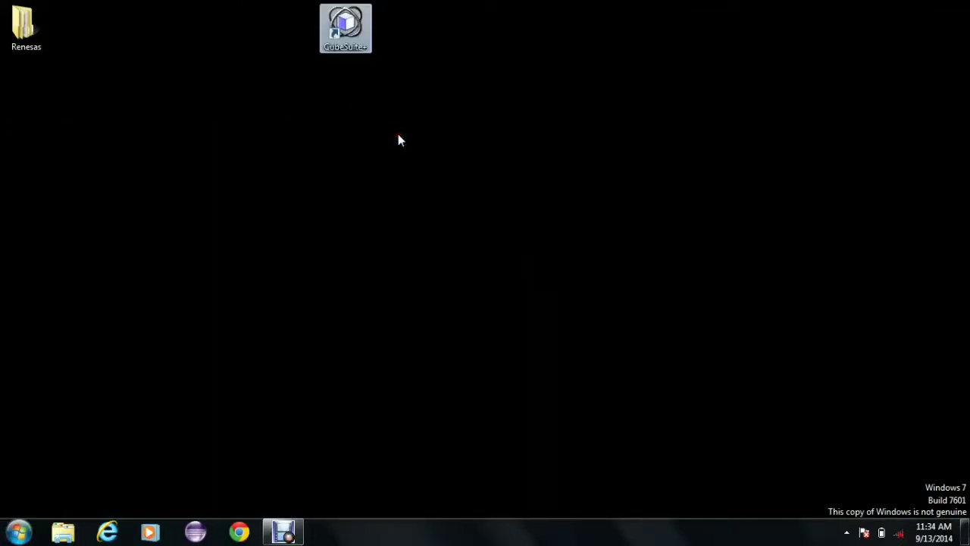
click(368, 48)
click(462, 102)
Step: Launch CubeSuite+ from its new desktop shortcut and dismiss the One Point Advice dialog
click(339, 47)
double_click(339, 47)
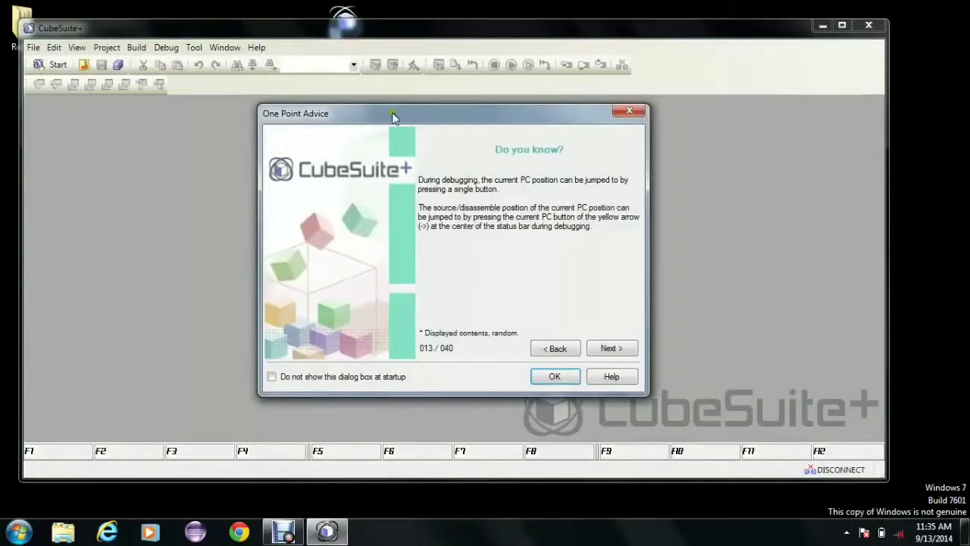
click(560, 383)
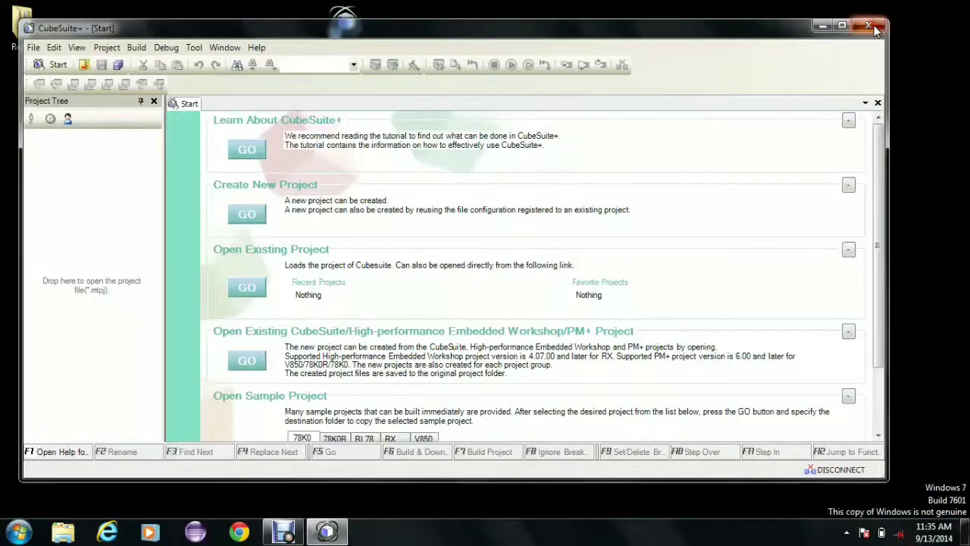
Step: Close CubeSuite+ and move its desktop shortcut directly below the Renesas folder
click(873, 28)
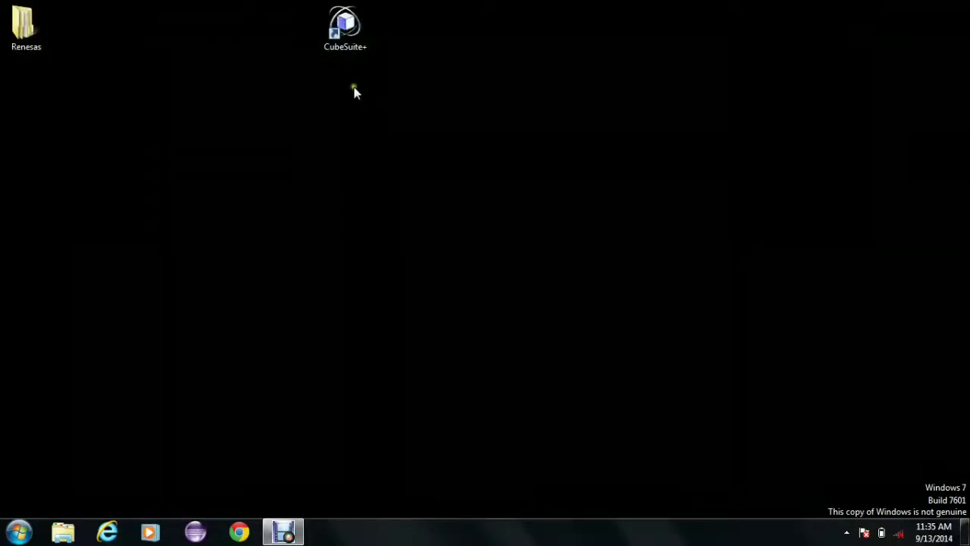
drag(351, 33, 47, 118)
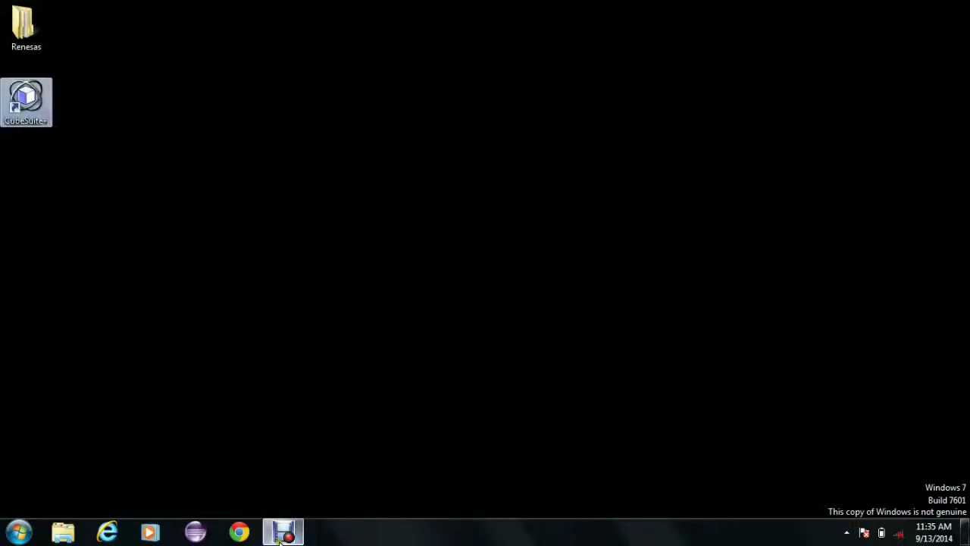